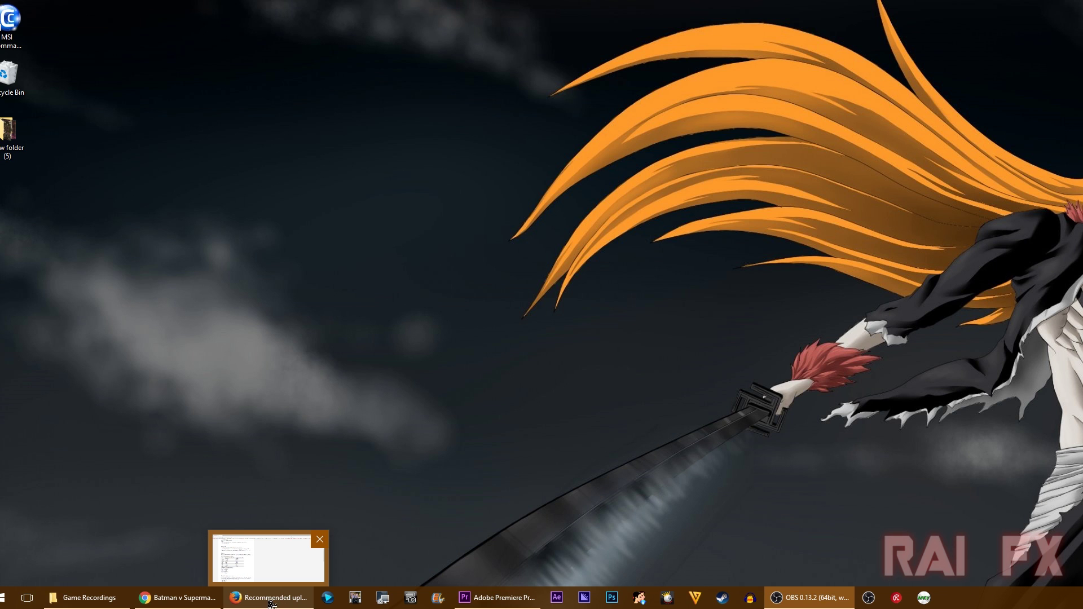
Bring up YouTube's recommended upload bitrates page, showing 1080p at 8 or 12 Mbps
click(278, 598)
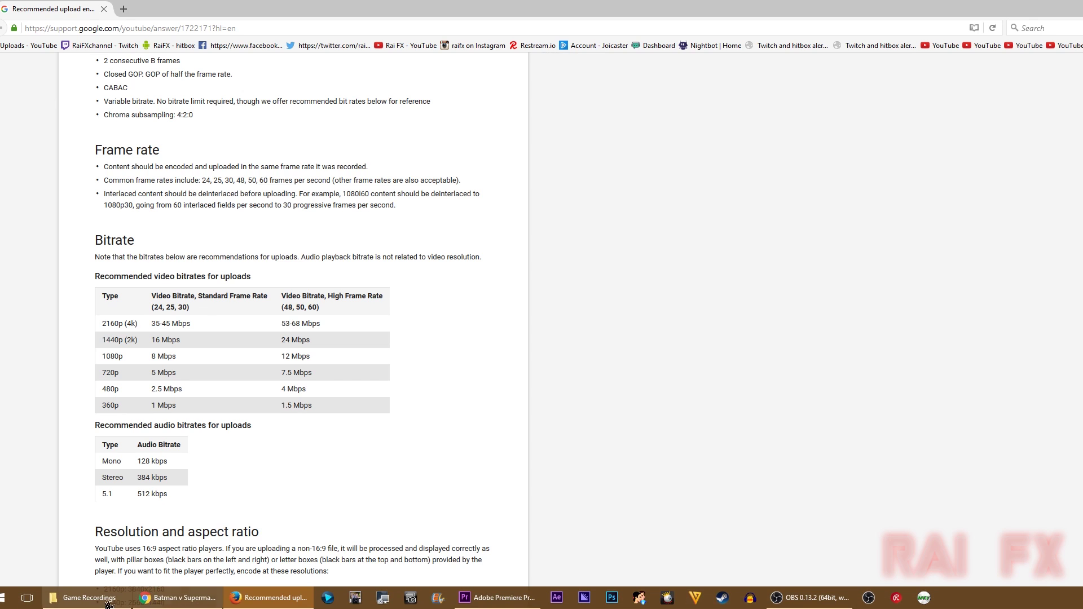
click(89, 598)
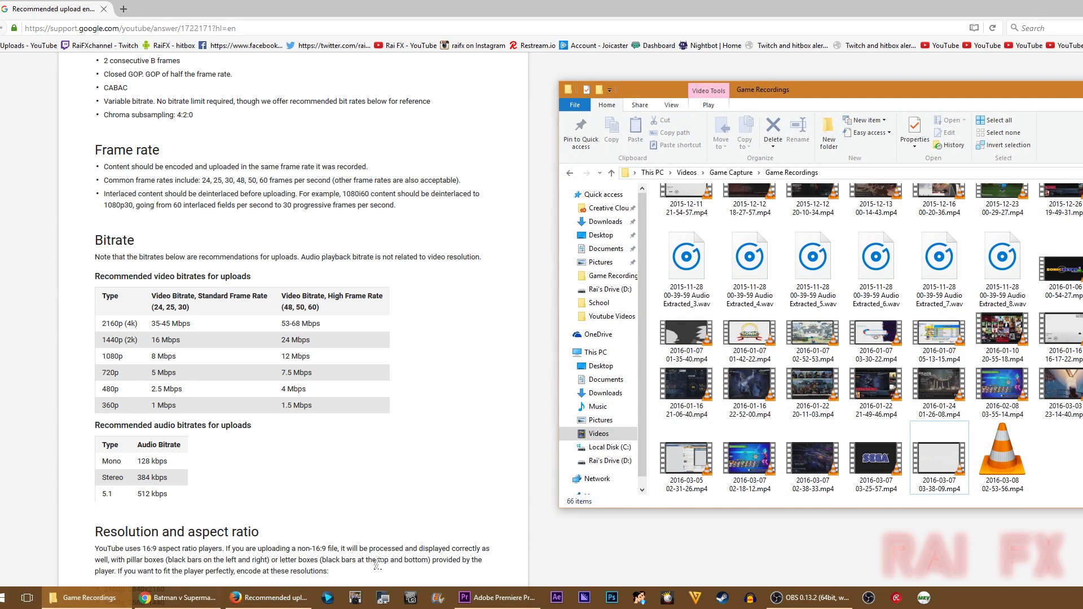
click(937, 465)
right_click(937, 465)
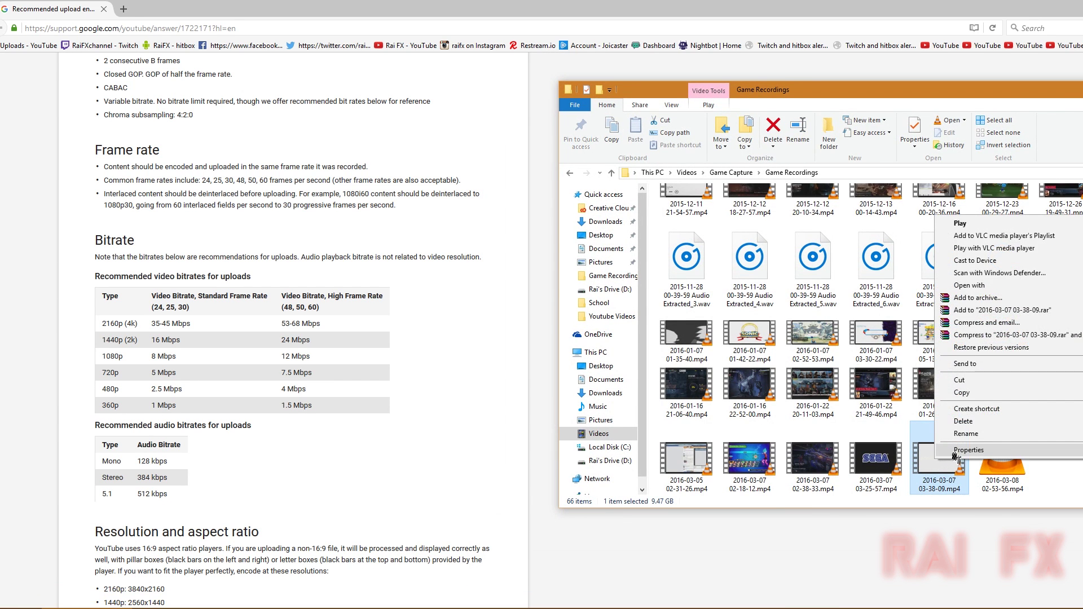
click(956, 456)
drag(1024, 326, 672, 252)
click(775, 299)
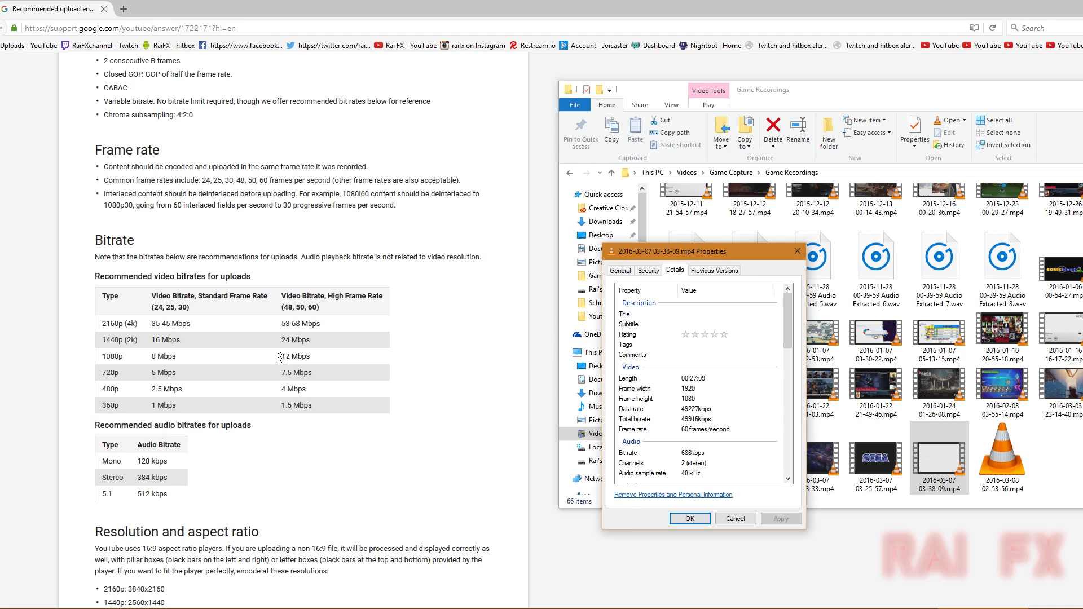
Highlight the 12 Mbps 1080p high-frame-rate figure in the YouTube bitrate table
drag(282, 356, 292, 356)
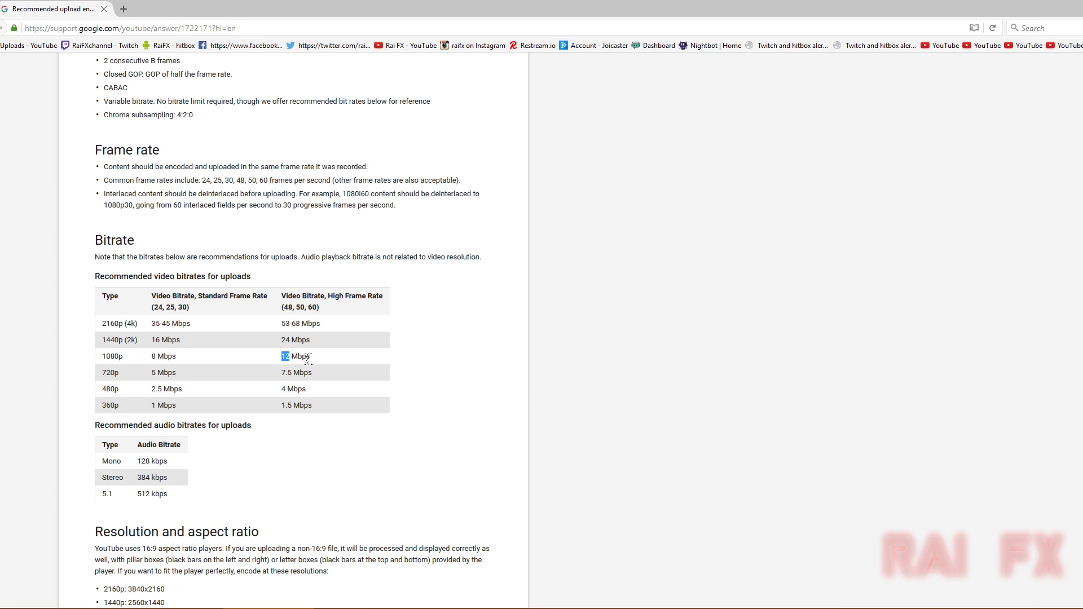
click(285, 357)
drag(282, 356, 290, 358)
click(308, 361)
mouse_move(503, 603)
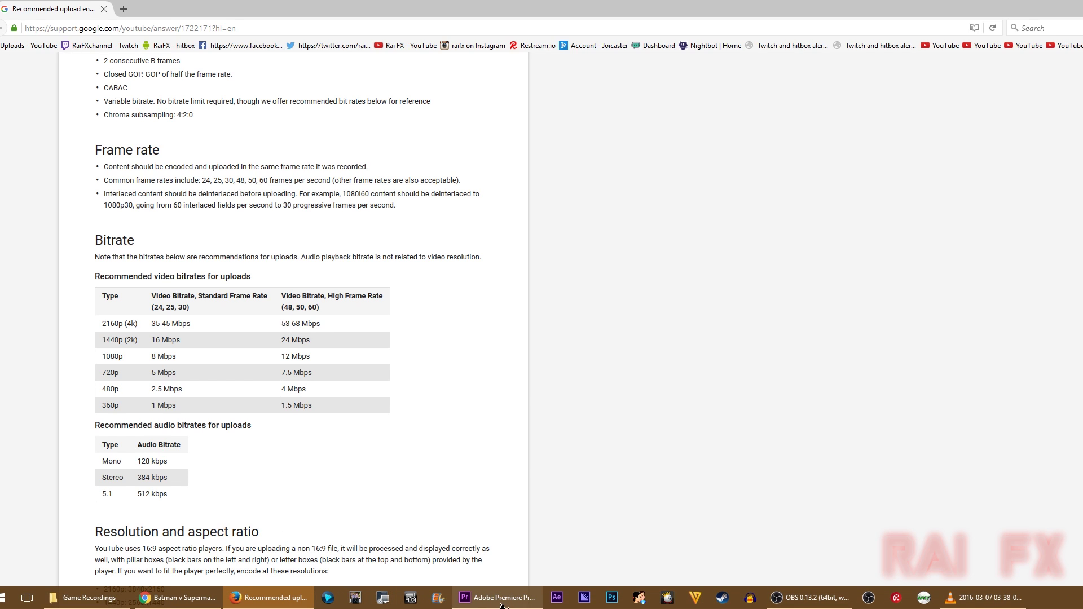
Confirm Sequence Settings use 3840x2160 at 60 fps, then place the playhead at 00:00:05:10
click(506, 597)
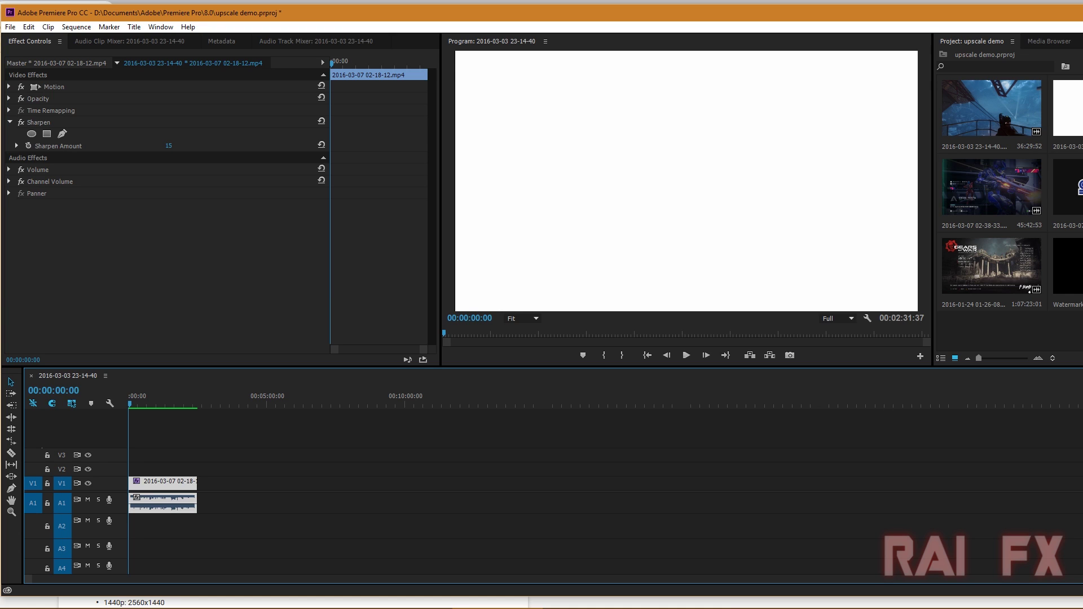
click(1007, 330)
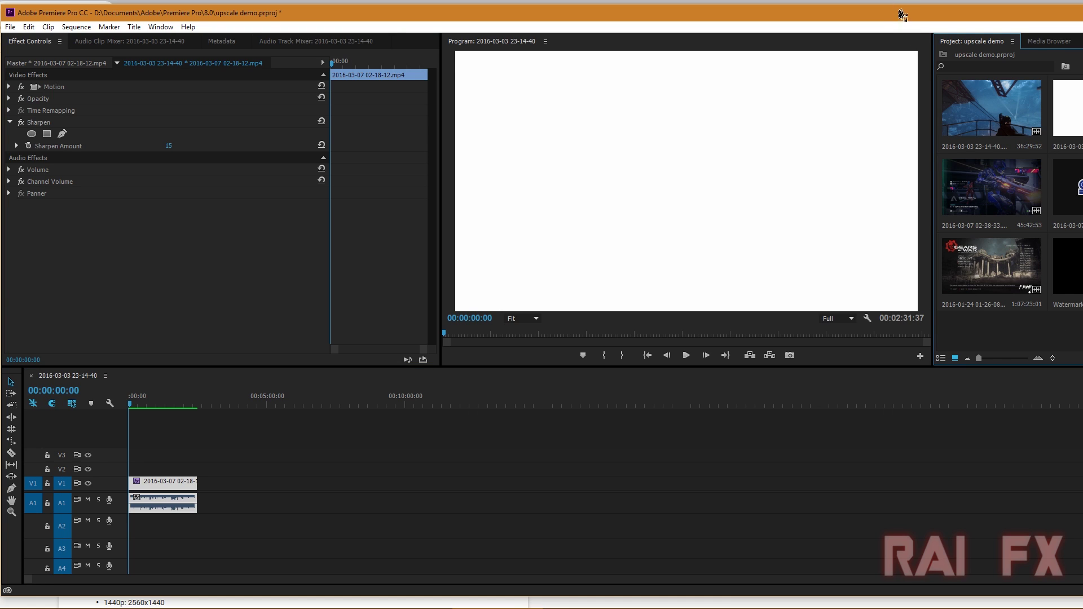
click(77, 27)
key(Escape)
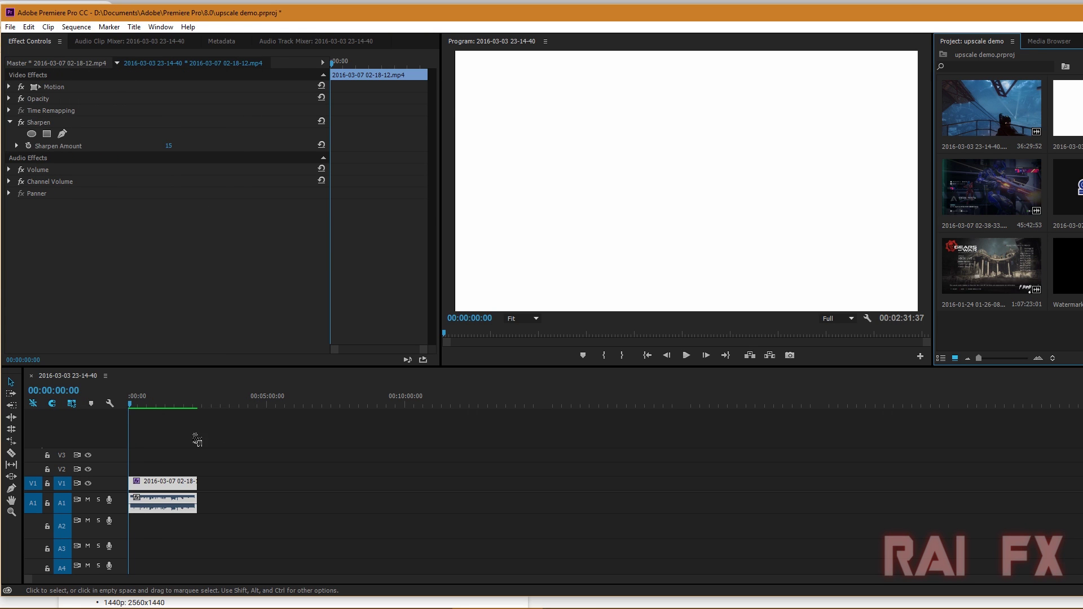
click(159, 488)
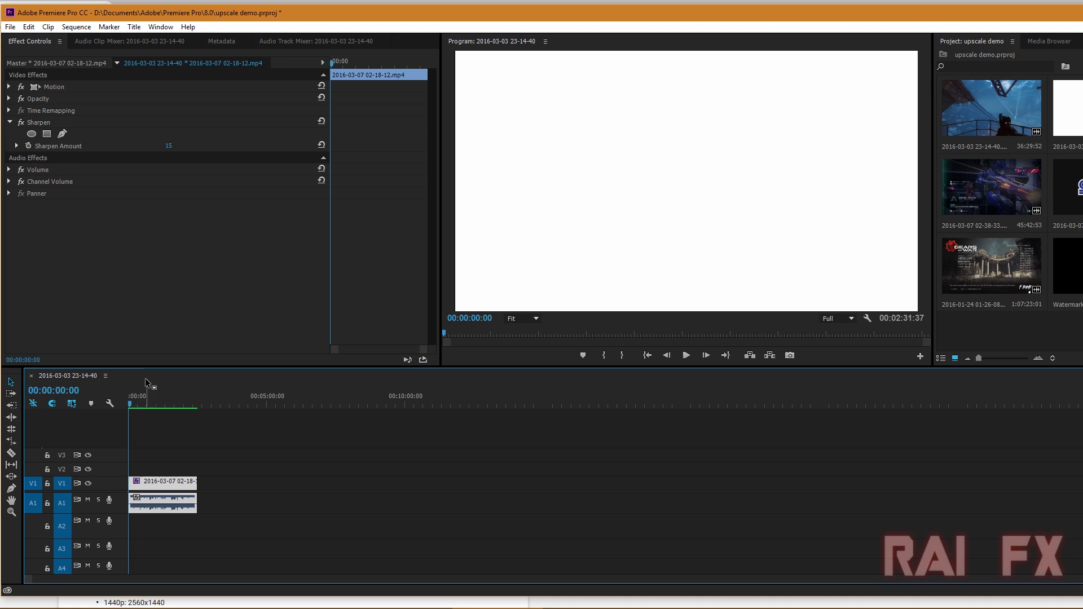
click(76, 27)
click(93, 39)
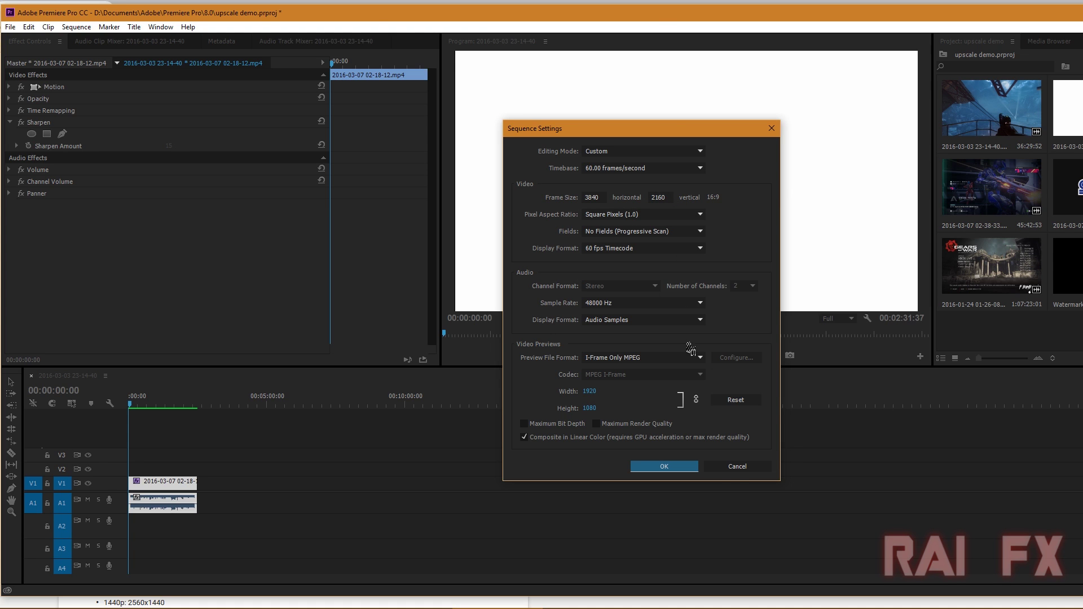
click(682, 470)
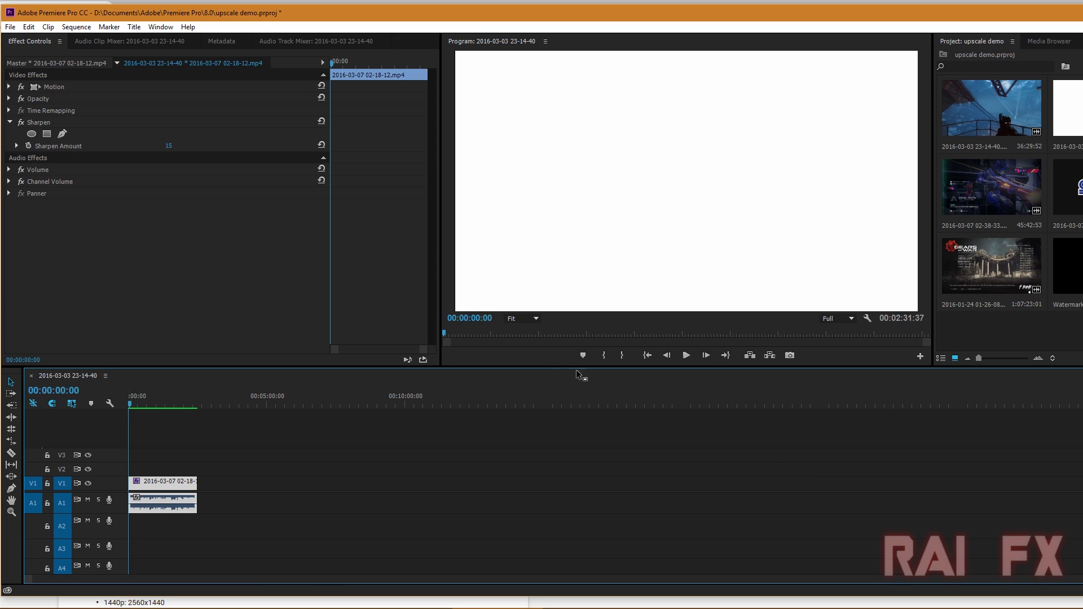
click(163, 398)
Apply Scale to Frame Size to the gameplay clip in the timeline
right_click(166, 490)
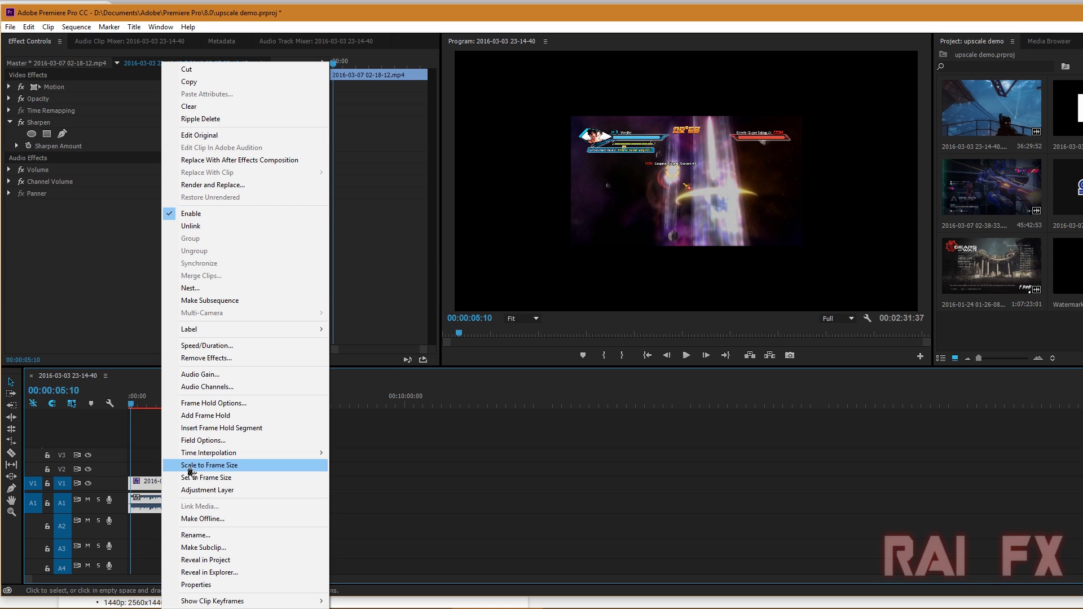
click(195, 467)
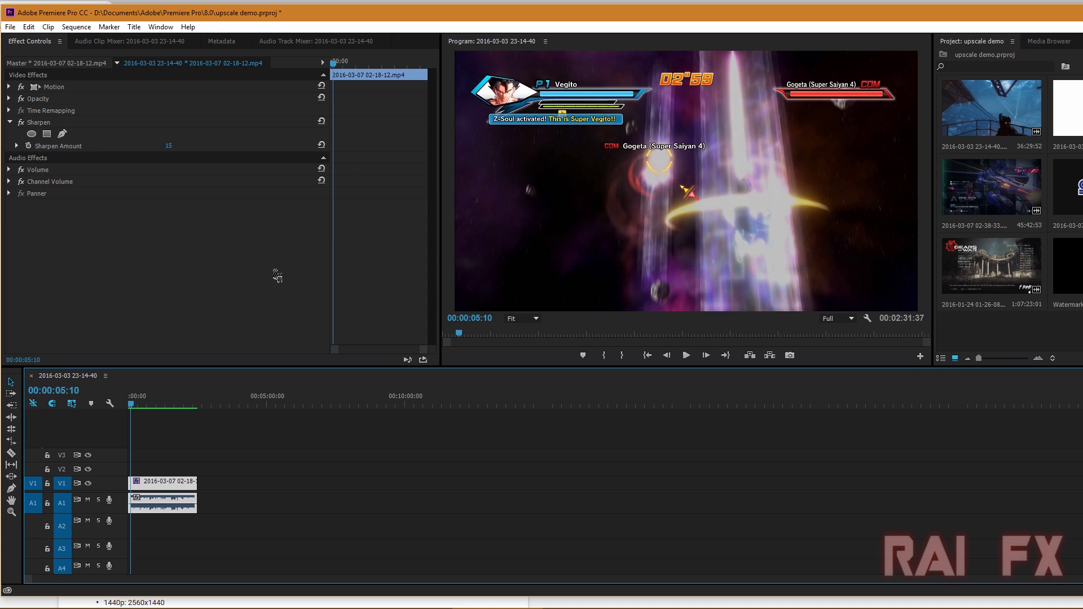
click(251, 271)
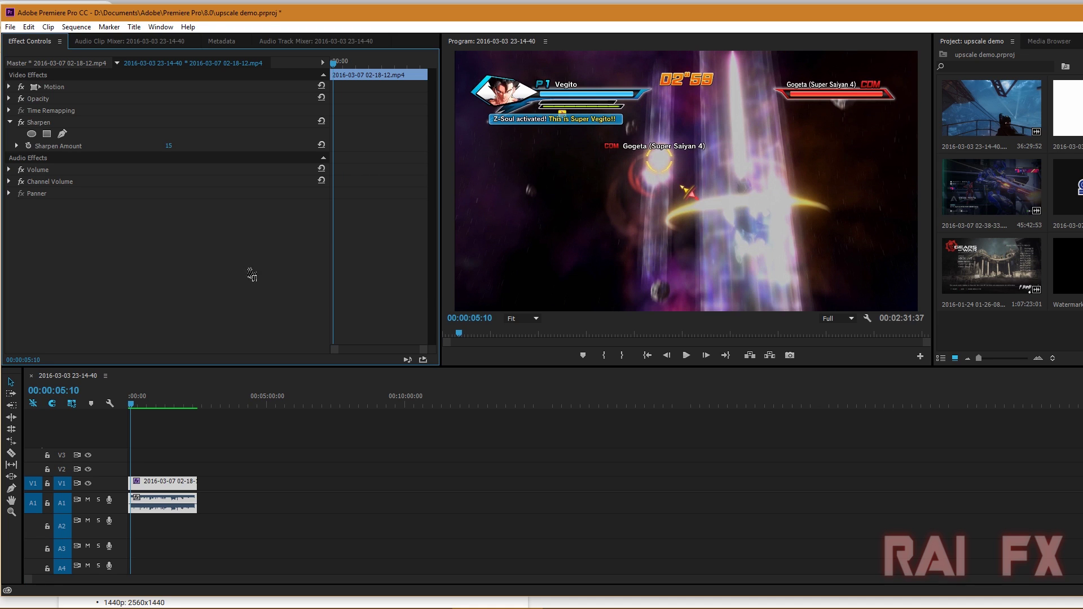
Browse the Sequence and File menus to locate the export options
click(76, 27)
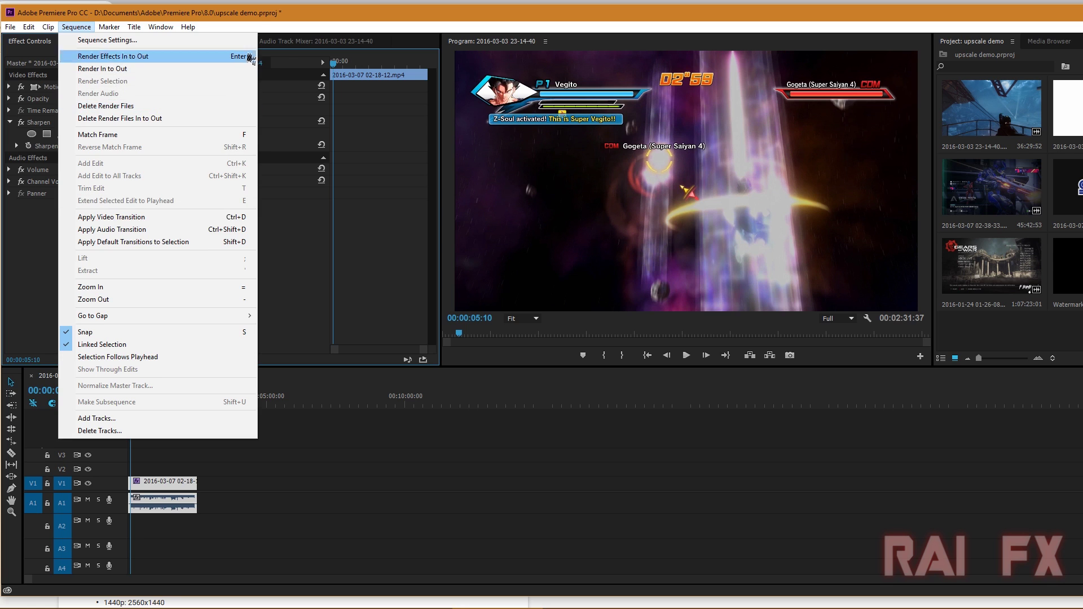
click(256, 26)
click(11, 27)
mouse_move(31, 357)
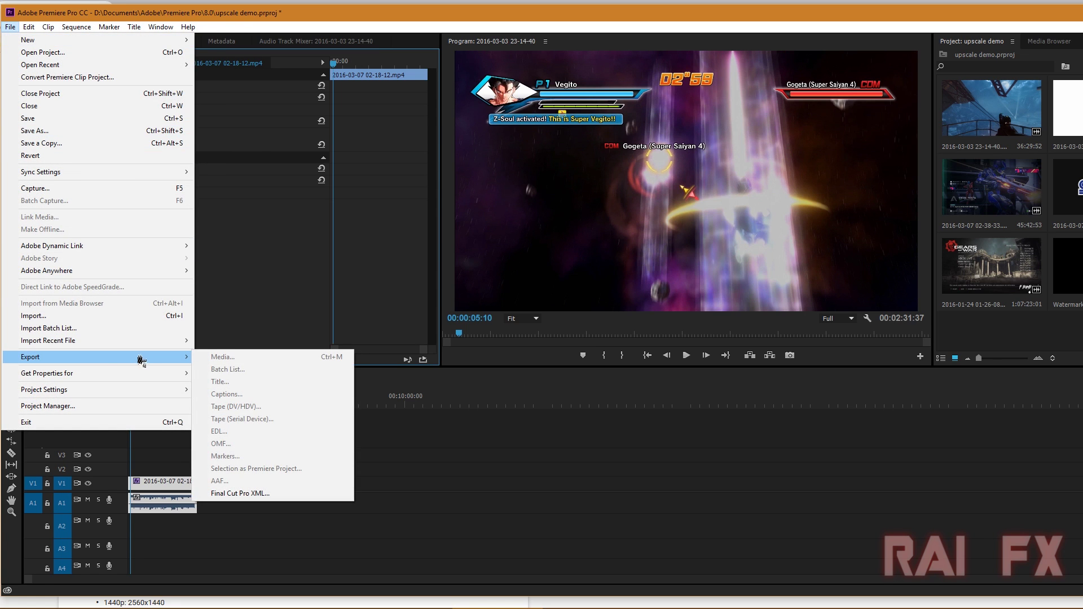
click(244, 381)
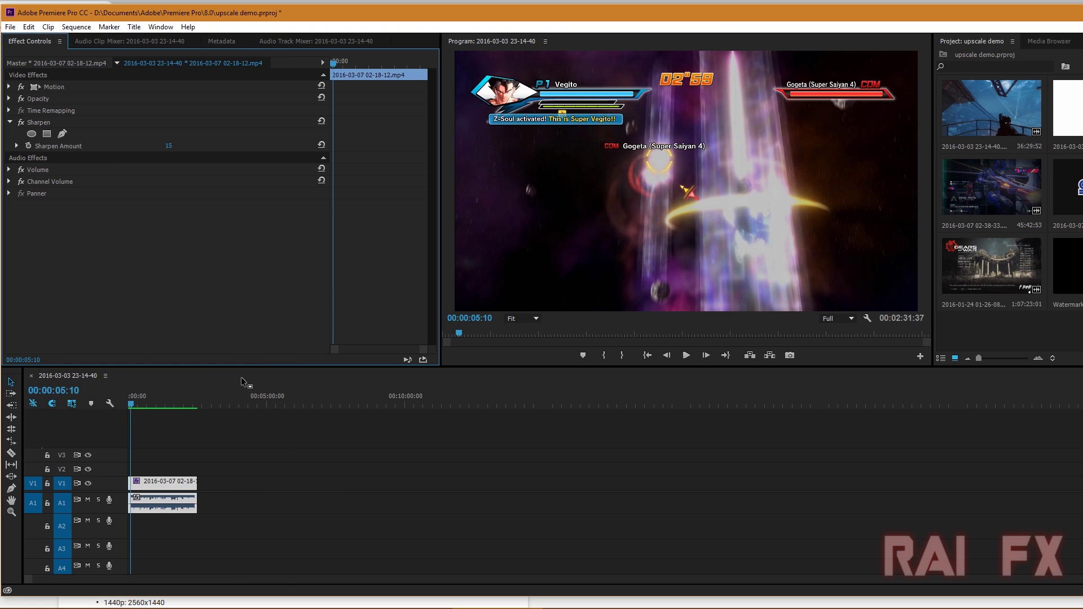
click(11, 27)
mouse_move(102, 357)
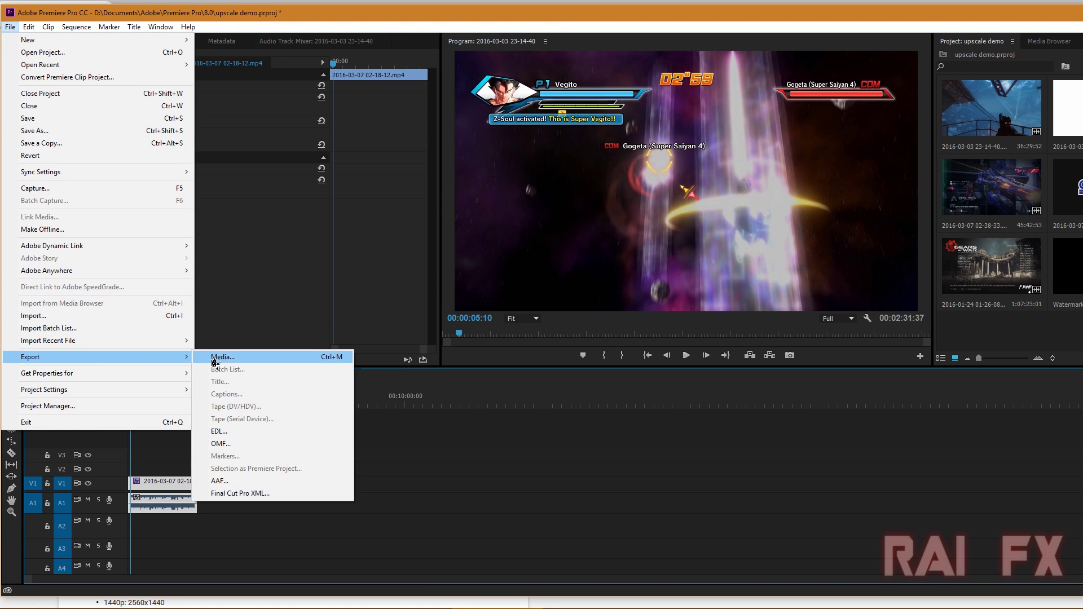
Open H.264 3840x2160 export settings at 28 Mbps VBR, rechecking the recording's bitrate in Explorer
click(220, 357)
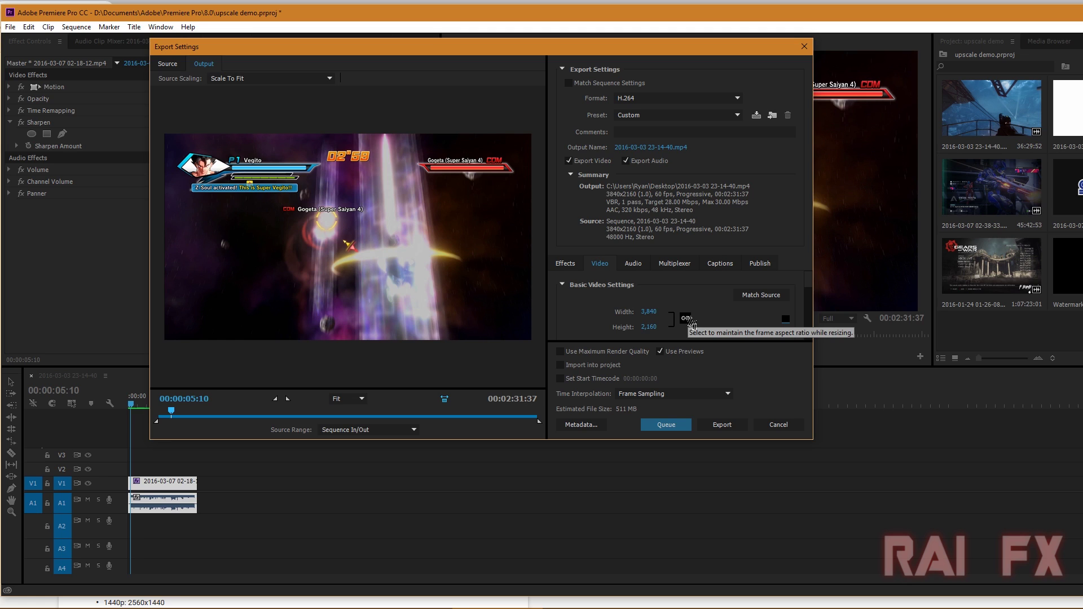
scroll(811, 287, down, 1)
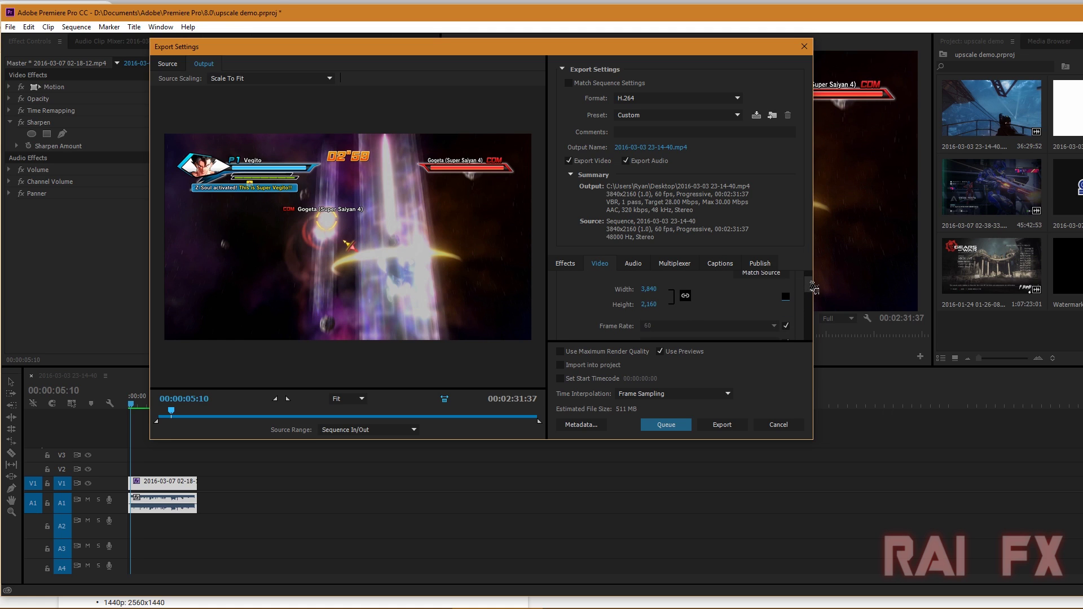
drag(812, 288, 815, 330)
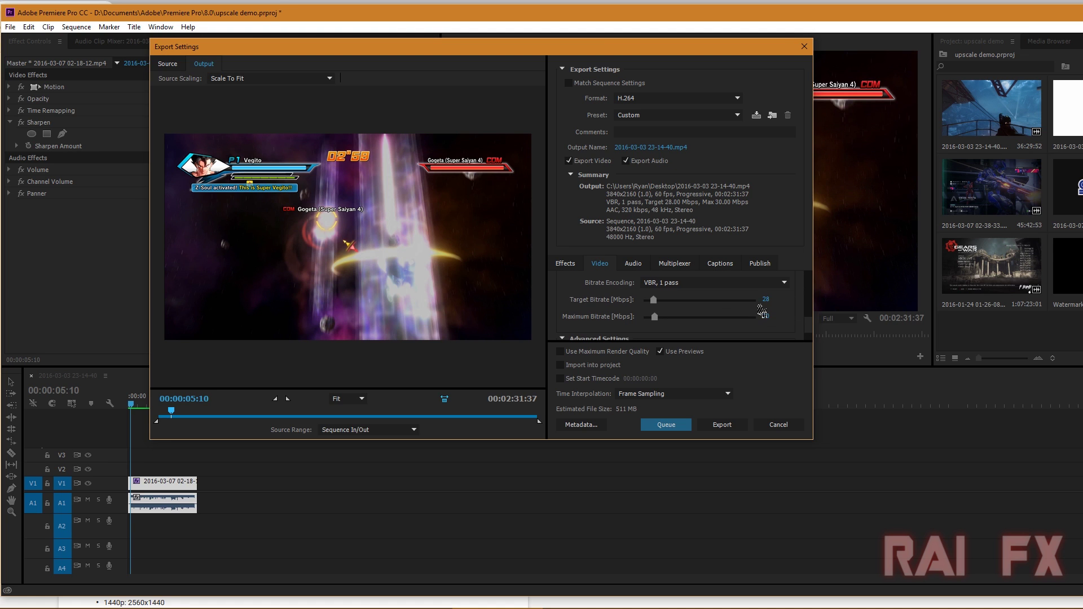
click(89, 598)
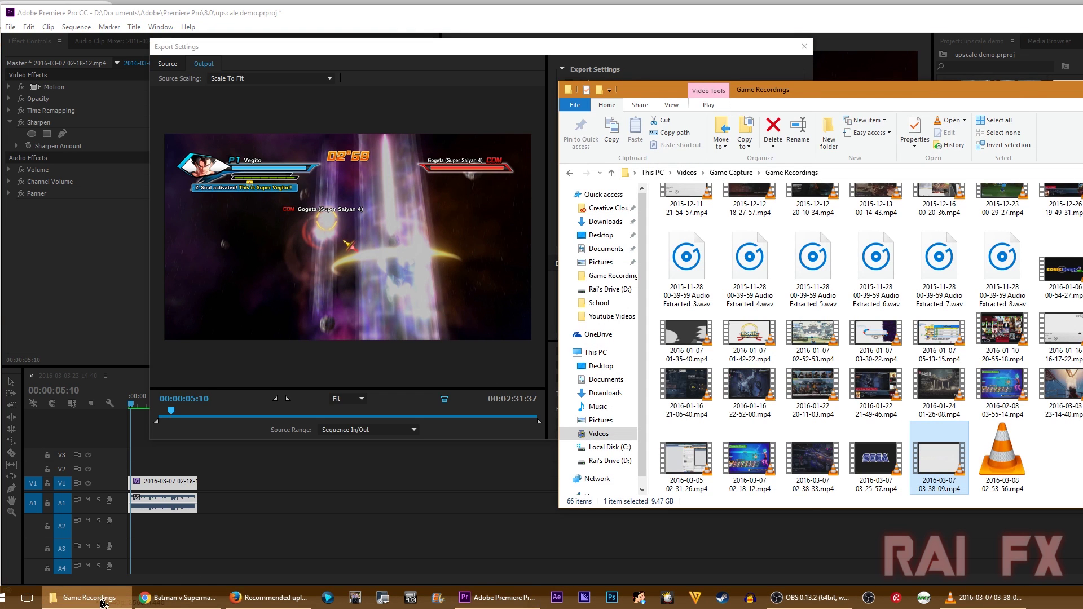
right_click(939, 461)
click(972, 446)
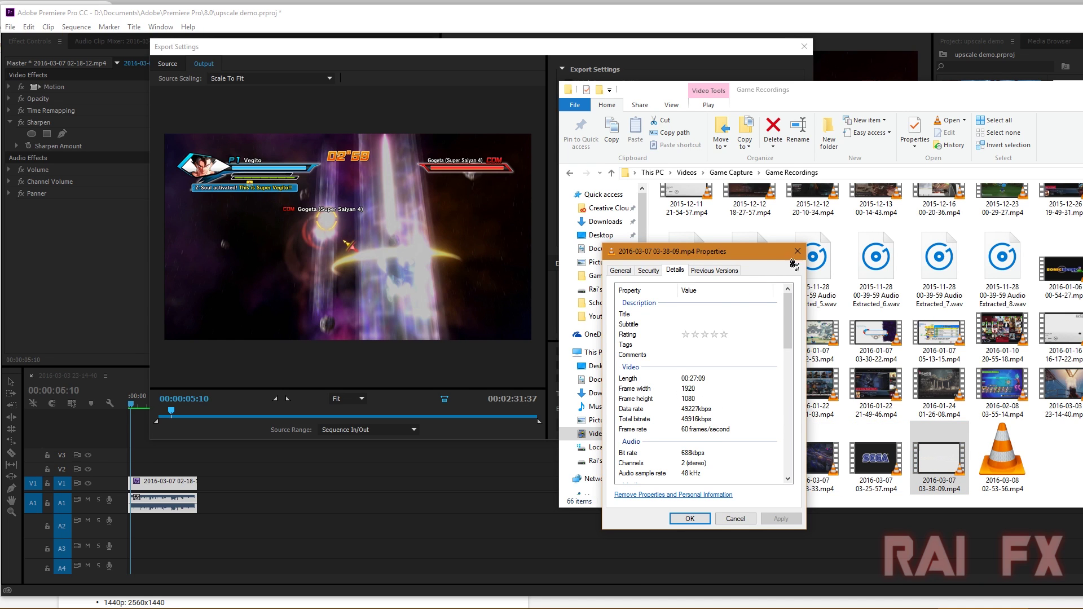
click(797, 251)
click(793, 25)
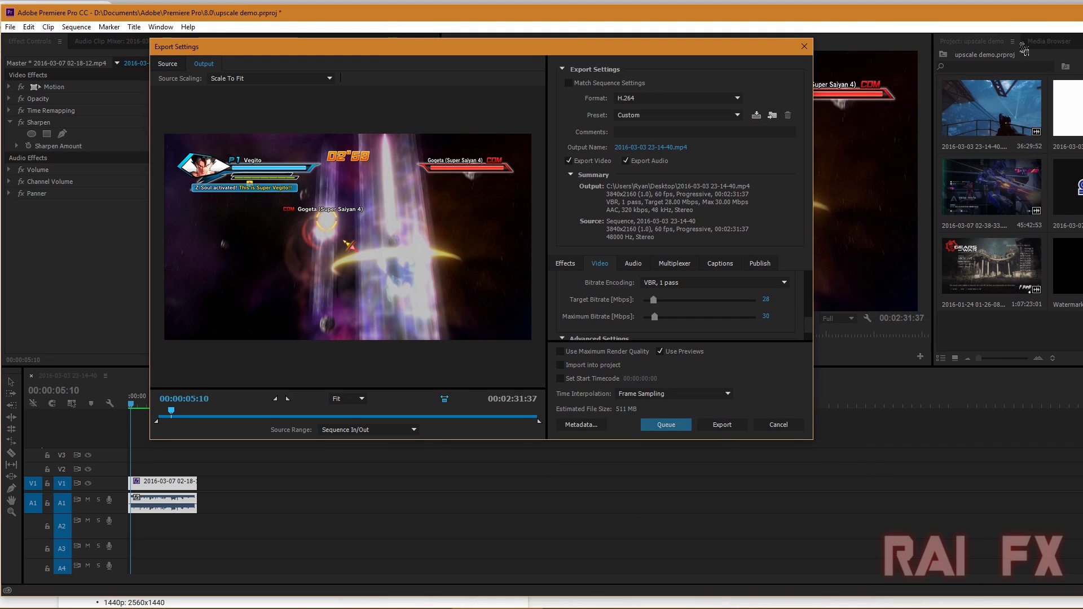